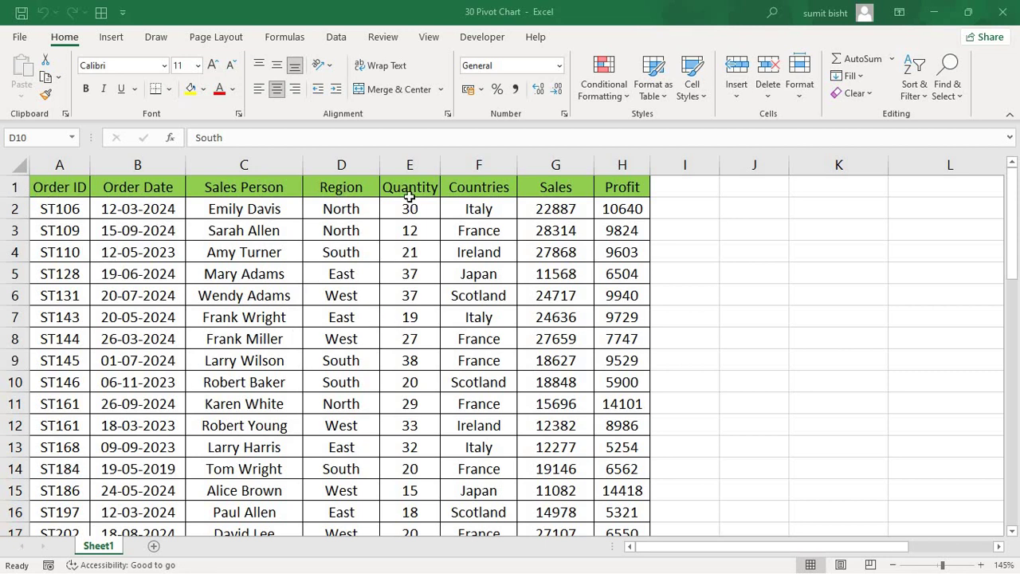
- Review the sales data table on Sheet1 from its header row to the last record
{"action": "left_click", "coordinate": [486, 194]}
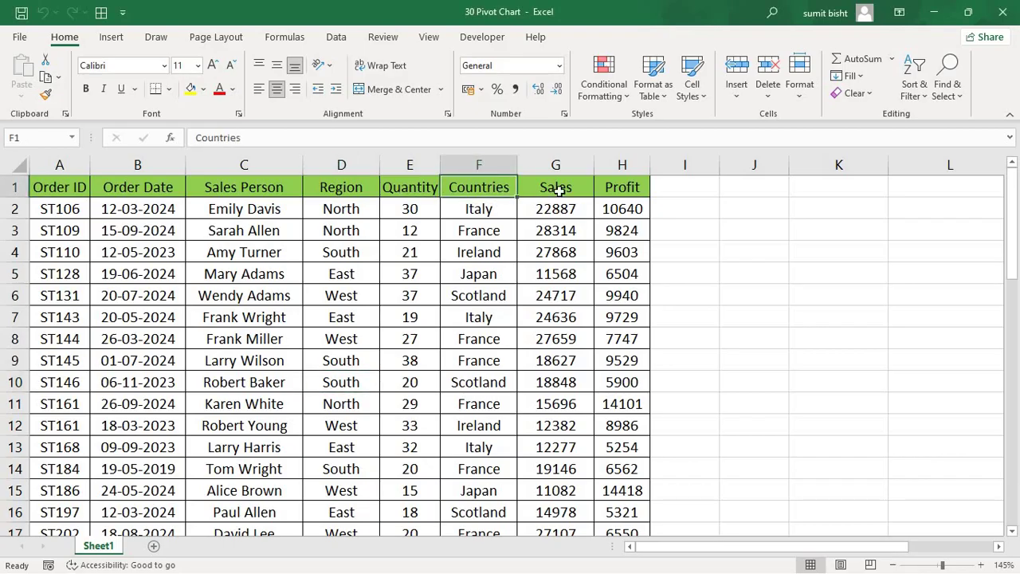
{"action": "scroll", "coordinate": [423, 408], "scroll_direction": "down", "scroll_amount": 15}
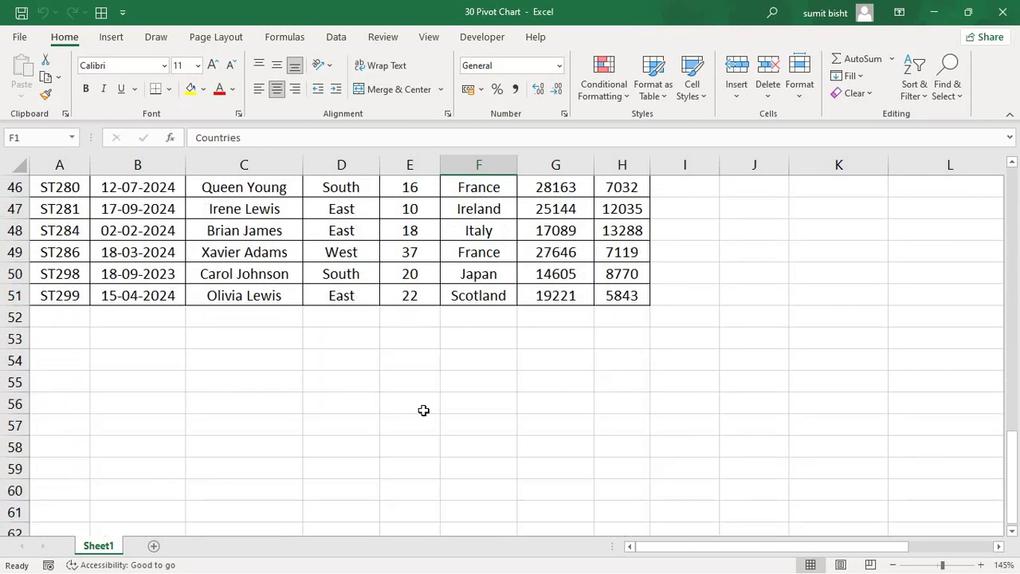
{"action": "scroll", "coordinate": [424, 409], "scroll_direction": "up", "scroll_amount": 15}
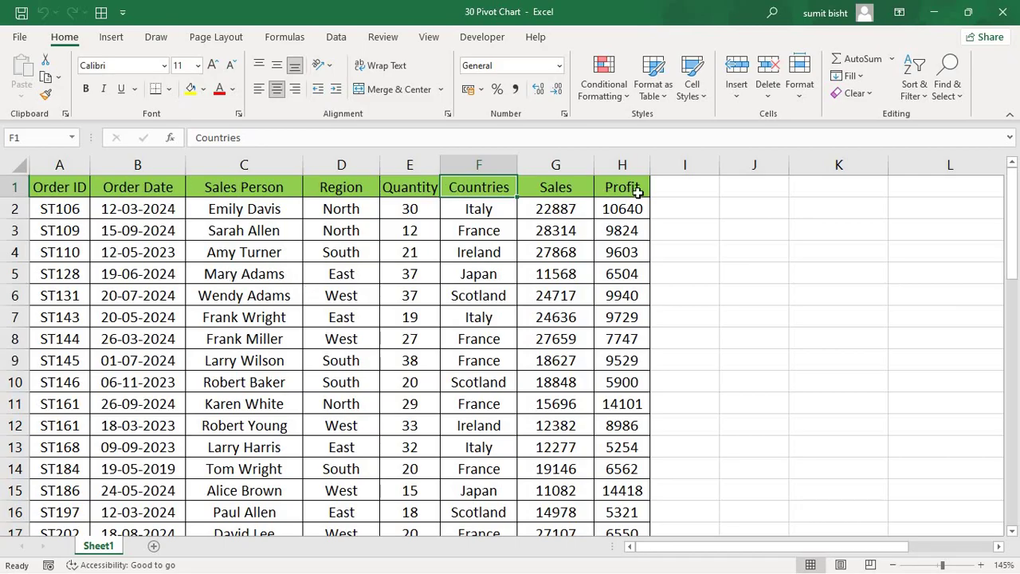
{"action": "scroll", "coordinate": [408, 366], "scroll_direction": "down", "scroll_amount": 10}
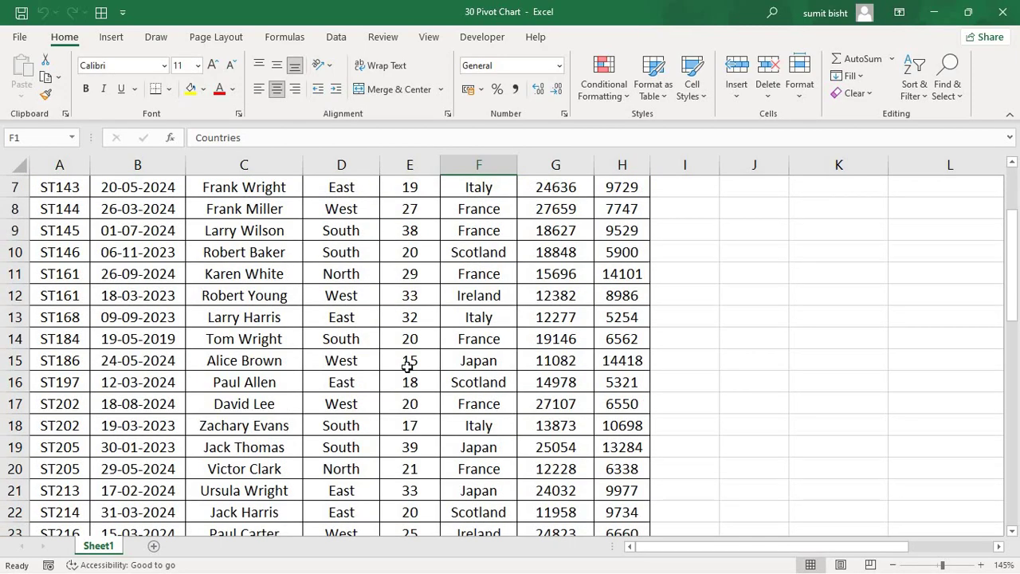
{"action": "scroll", "coordinate": [407, 366], "scroll_direction": "up", "scroll_amount": 7}
{"action": "scroll", "coordinate": [408, 366], "scroll_direction": "up", "scroll_amount": 3}
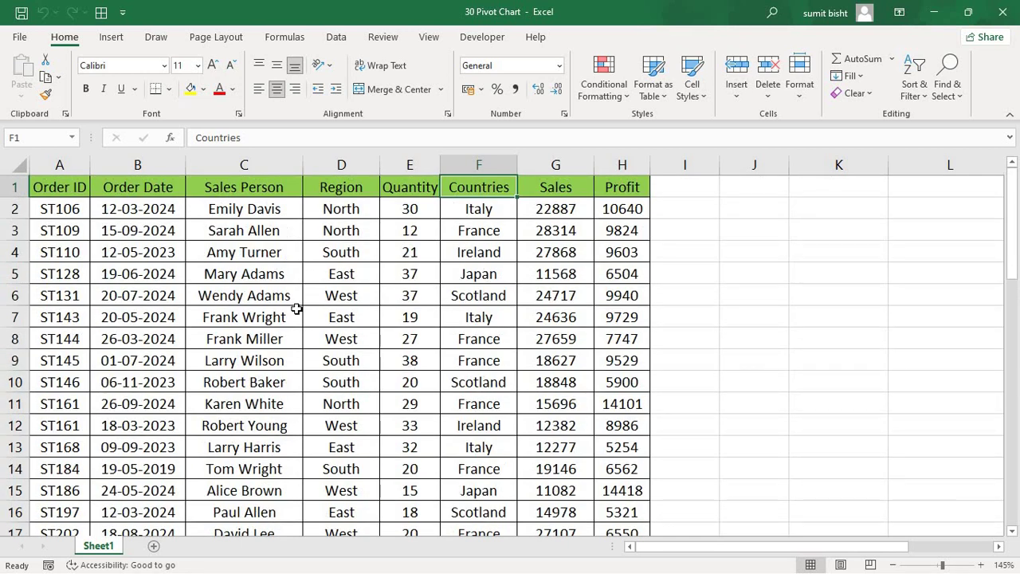
- Insert a PivotChart based on the Sheet1 data range A1:H51 and place it on a new worksheet
{"action": "left_click", "coordinate": [356, 353]}
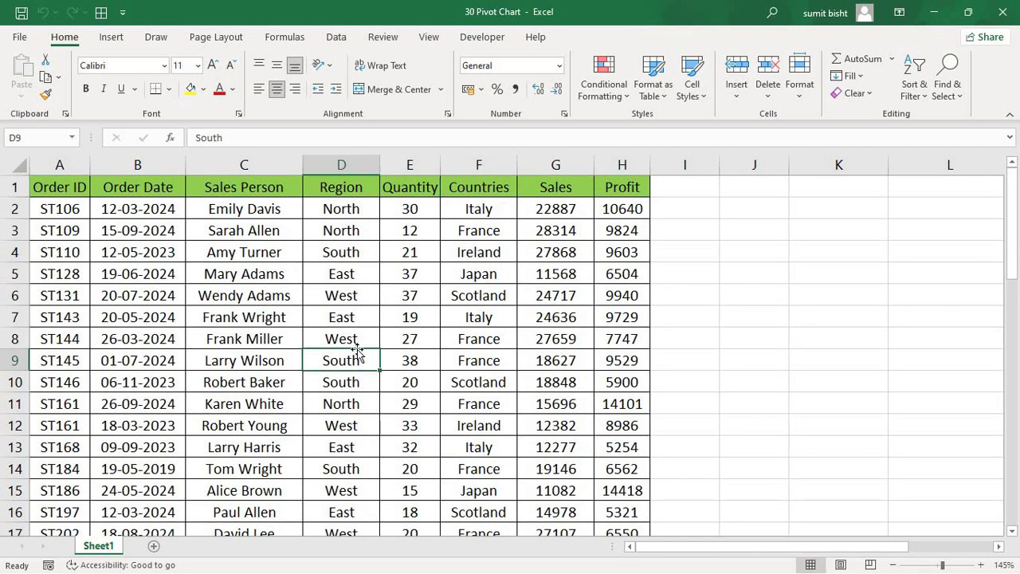
{"action": "left_click", "coordinate": [111, 38]}
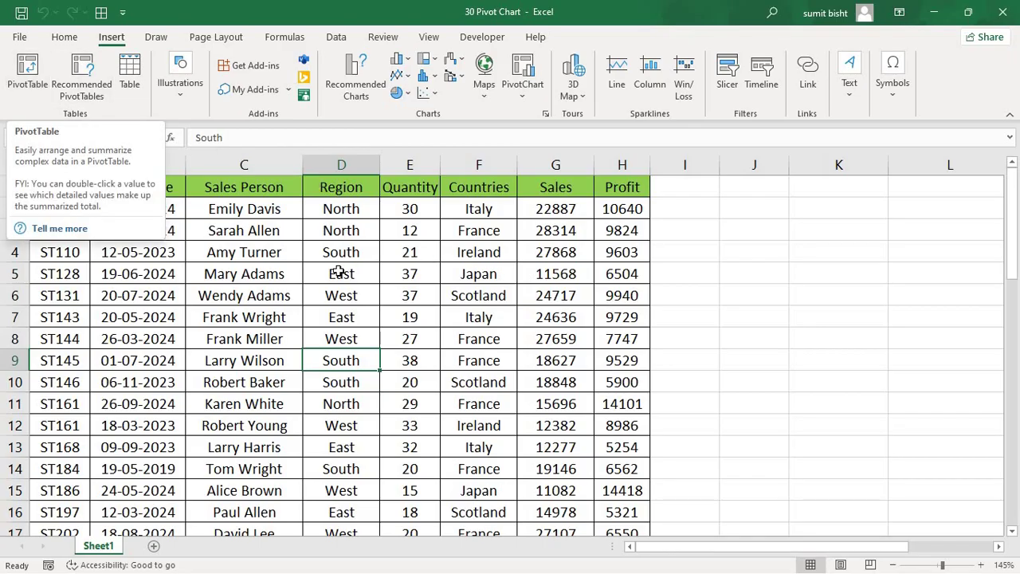
{"action": "left_click", "coordinate": [519, 97]}
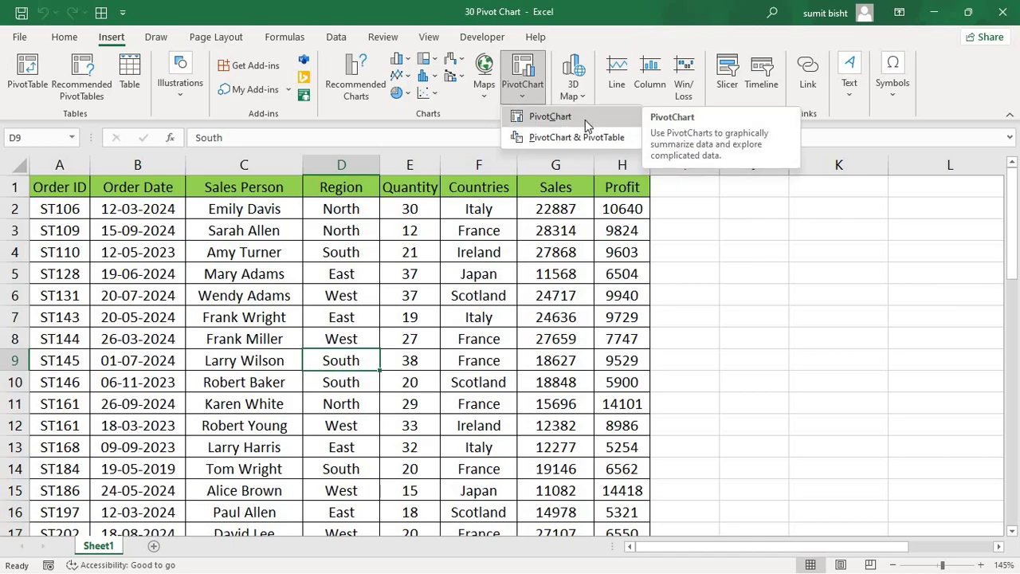
{"action": "left_click", "coordinate": [585, 119]}
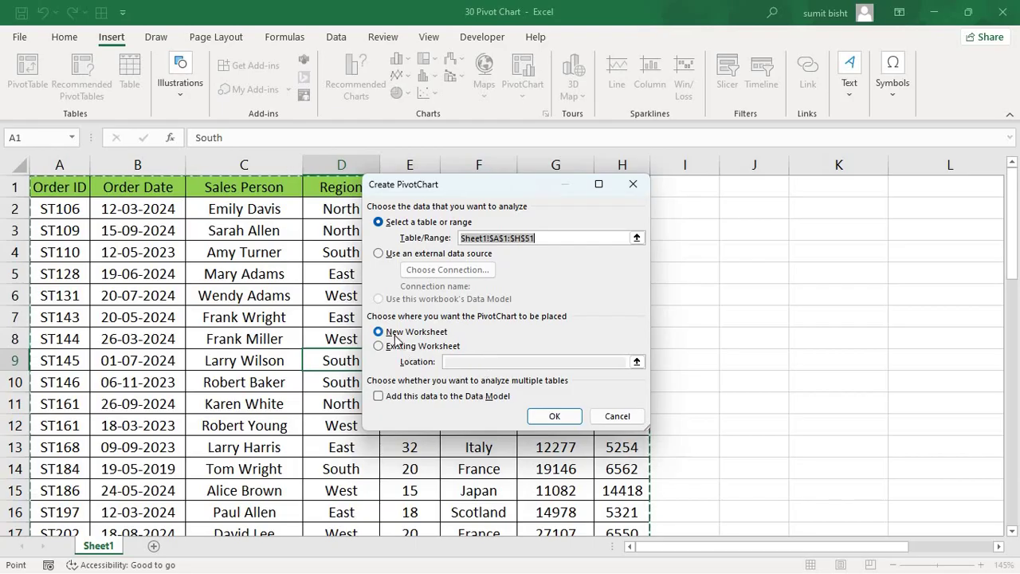
{"action": "left_click", "coordinate": [556, 418]}
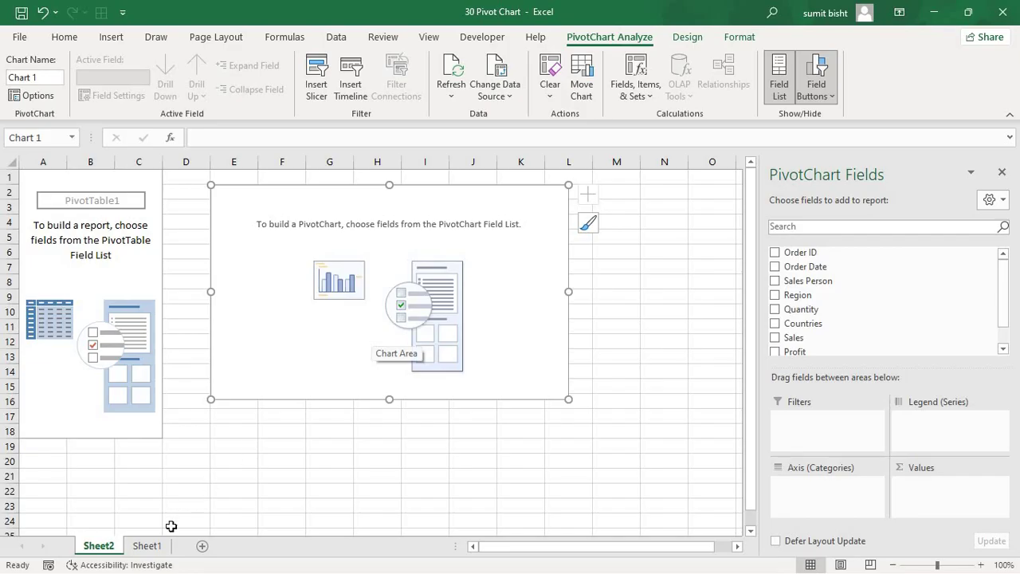
- Add Countries to the PivotChart's axis categories and Profit to its values on Sheet2
{"action": "left_click", "coordinate": [146, 546]}
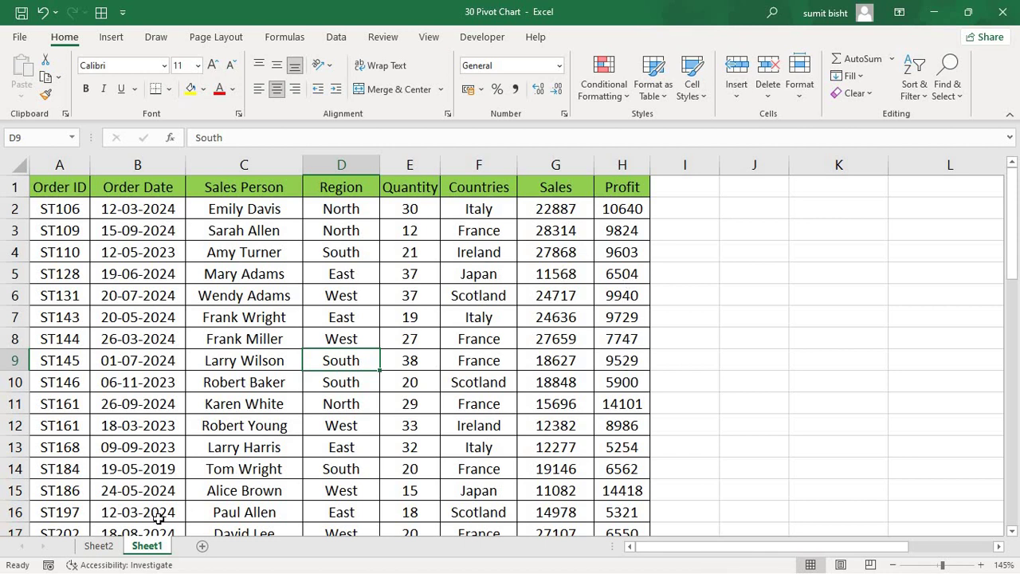
{"action": "left_click", "coordinate": [95, 545]}
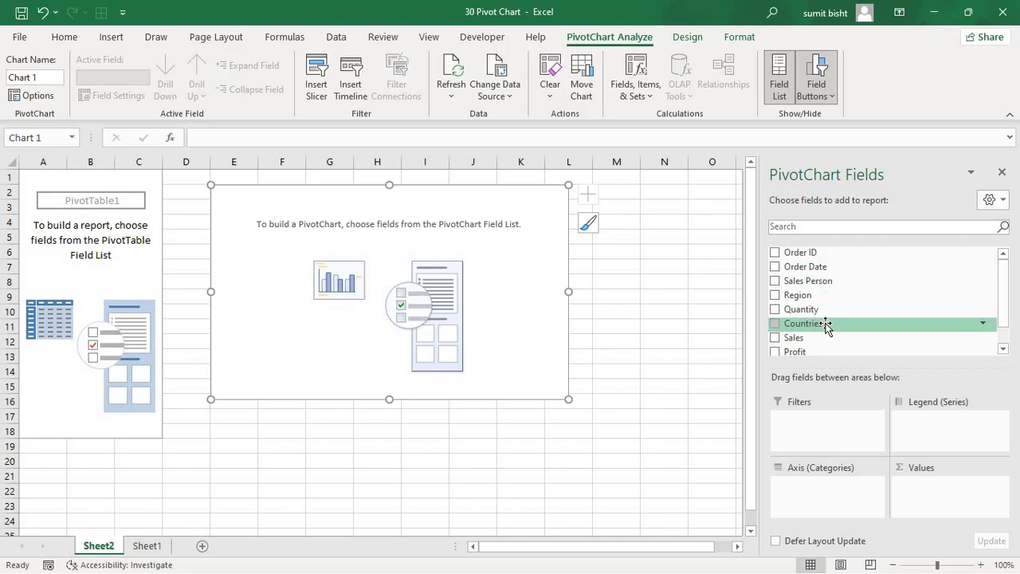
{"action": "left_click_drag", "start_coordinate": [817, 327], "coordinate": [830, 501]}
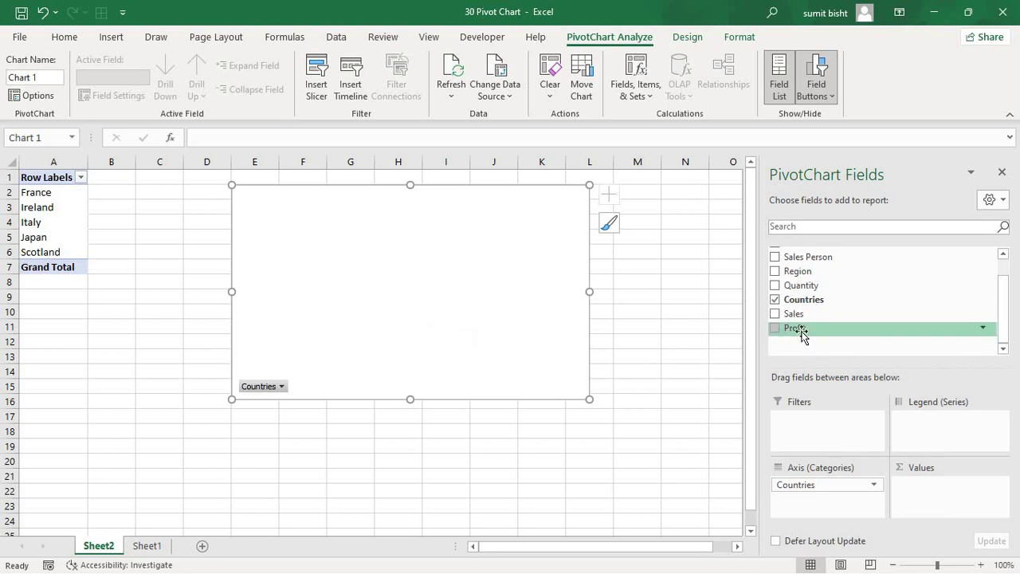
{"action": "left_click_drag", "start_coordinate": [795, 330], "coordinate": [936, 498]}
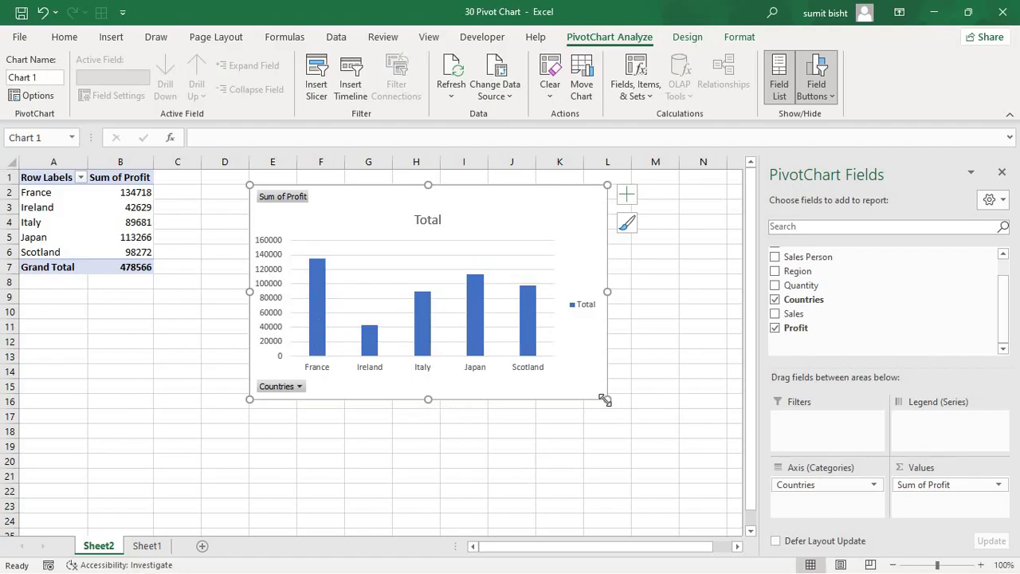
- Enlarge the PivotChart to about the end of column L and row 18, keeping it selected
{"action": "left_click_drag", "start_coordinate": [609, 403], "coordinate": [640, 438]}
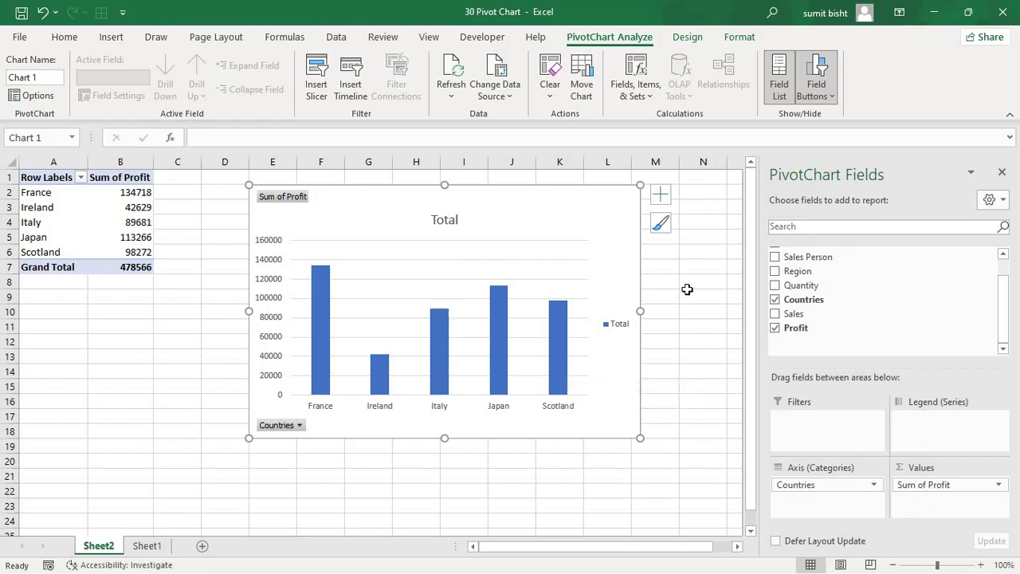
{"action": "left_click", "coordinate": [715, 293]}
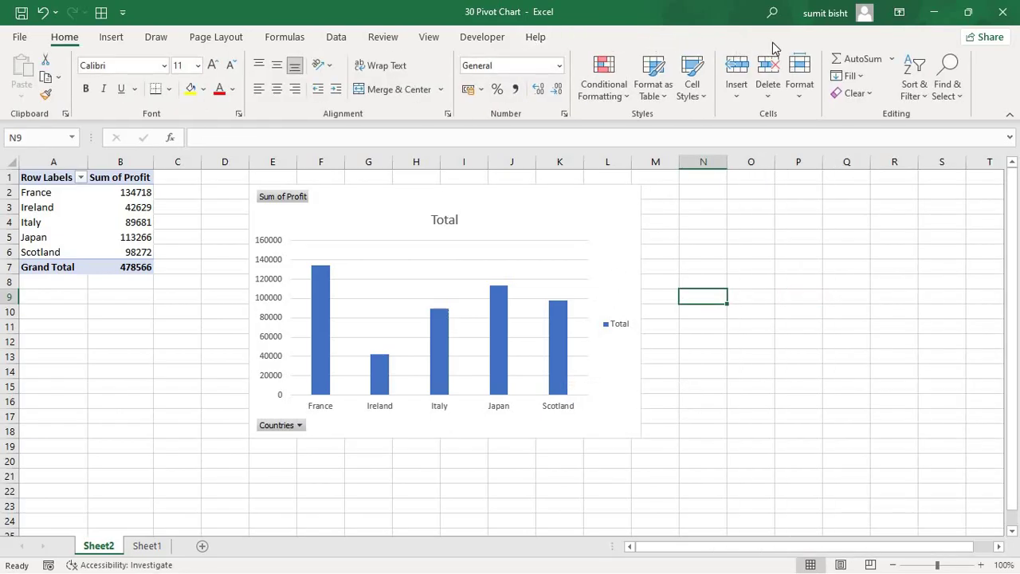
{"action": "left_click", "coordinate": [616, 239]}
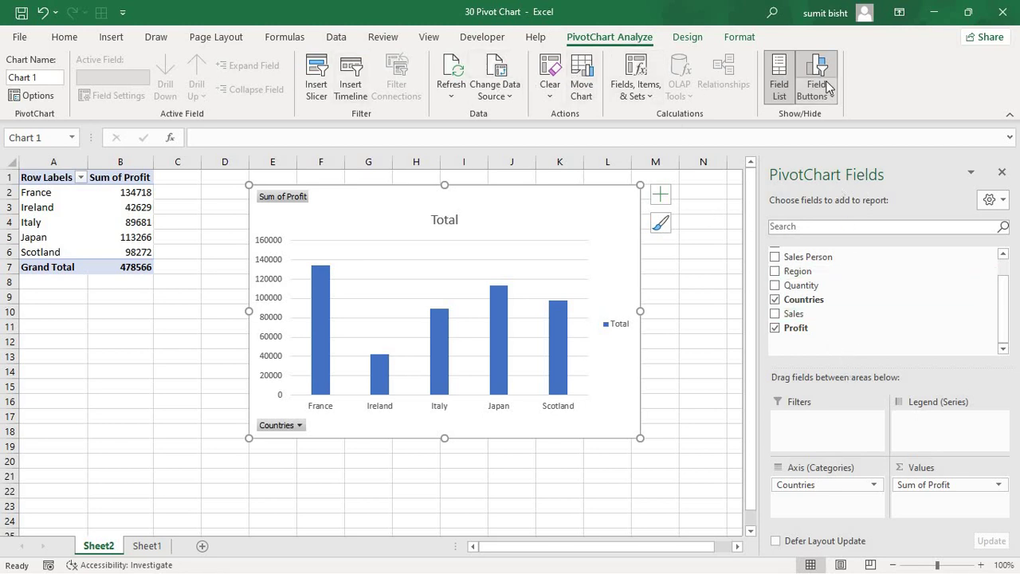
- Try chart Style 3 on the column chart, then apply the fifth style with the grey gradient background
{"action": "left_click", "coordinate": [688, 37]}
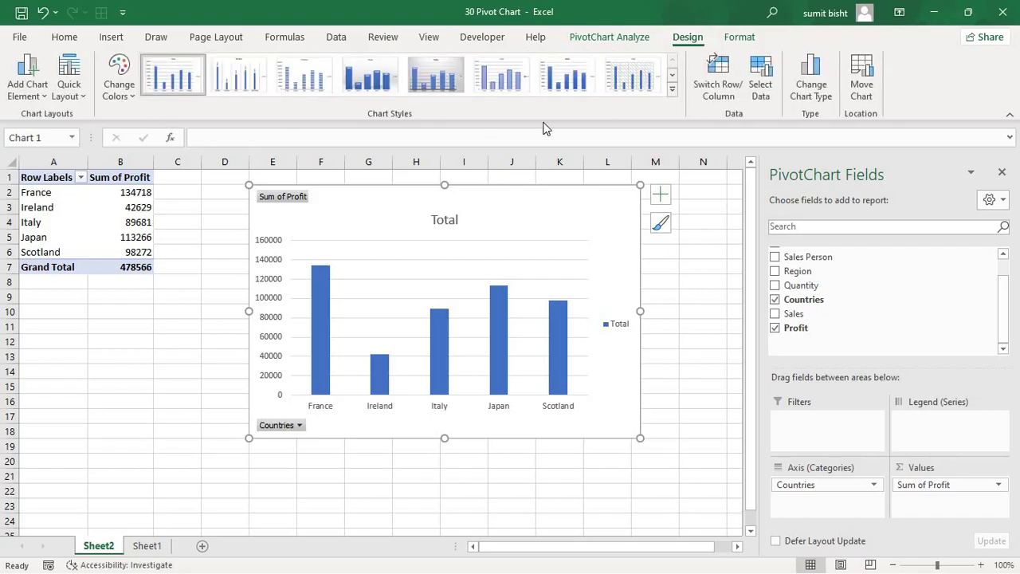
{"action": "left_click", "coordinate": [672, 92]}
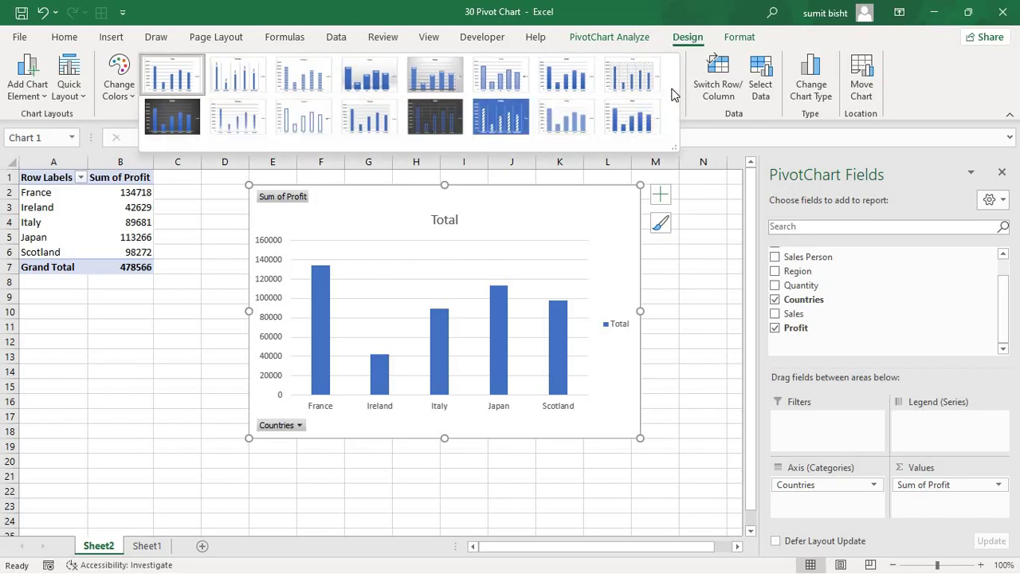
{"action": "left_click", "coordinate": [301, 88]}
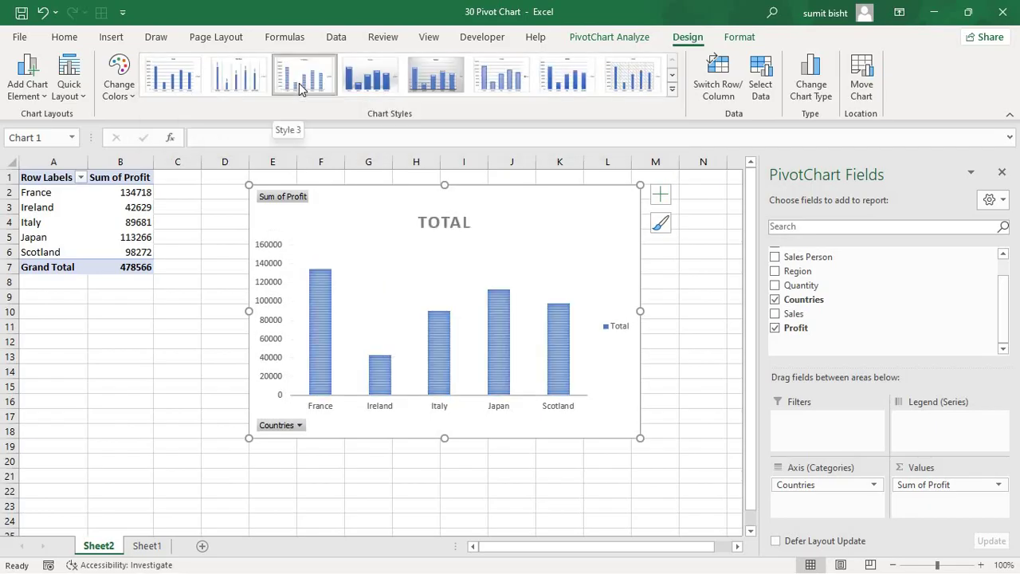
{"action": "left_click", "coordinate": [436, 75]}
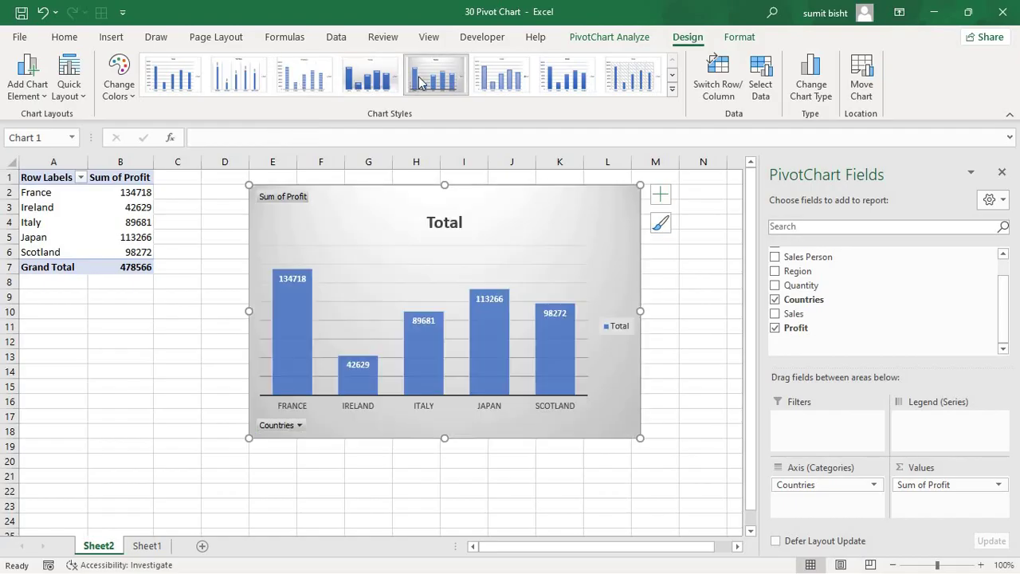
- Set the column chart's data labels to the Inside End position
{"action": "left_click", "coordinate": [32, 97]}
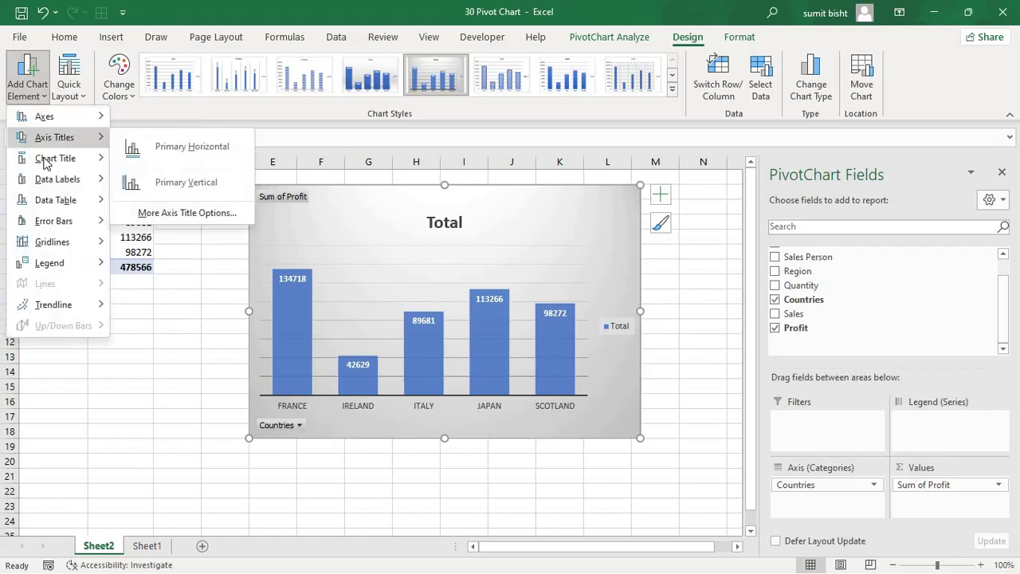
{"action": "mouse_move", "coordinate": [67, 160]}
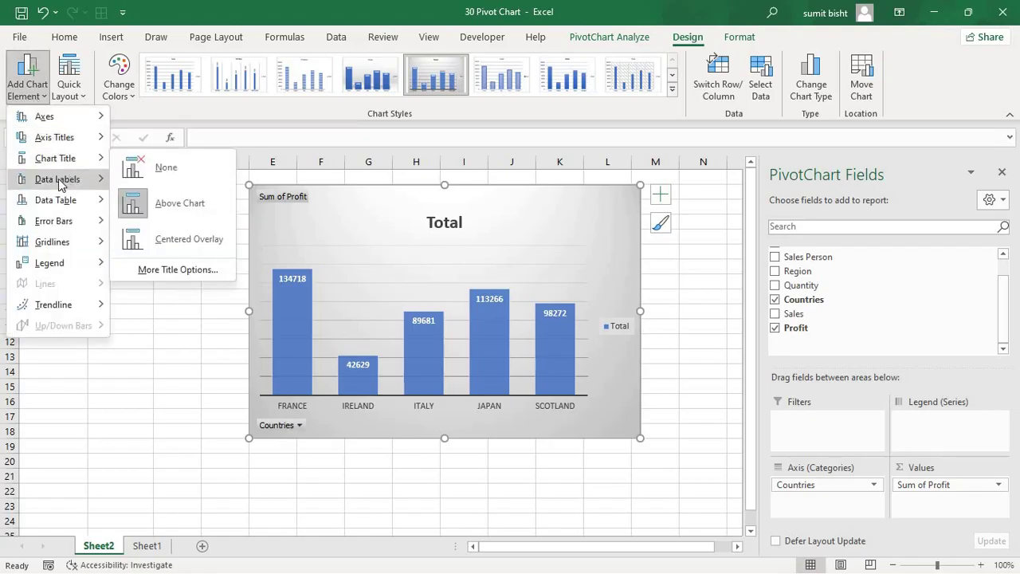
{"action": "mouse_move", "coordinate": [61, 185]}
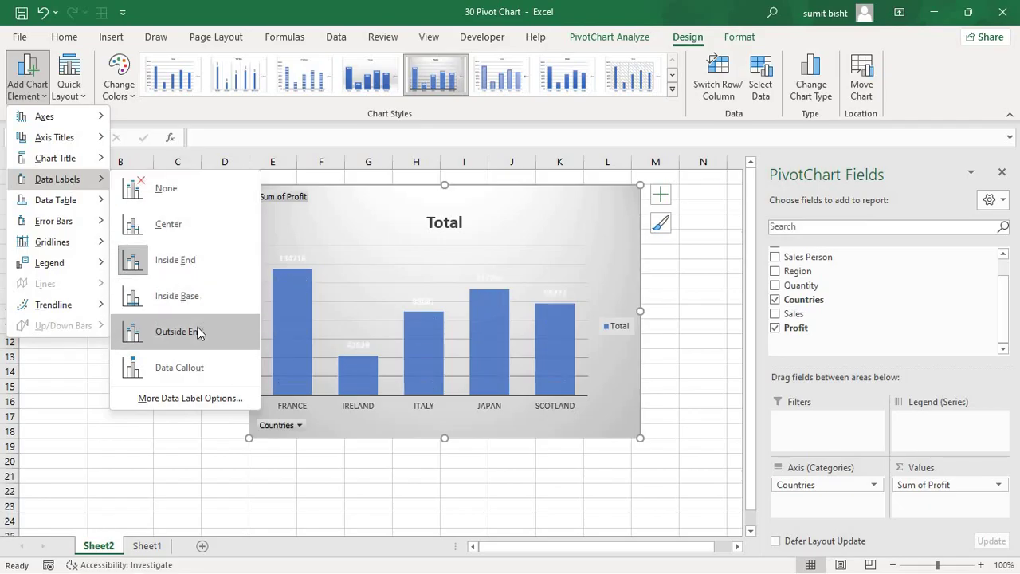
{"action": "left_click", "coordinate": [194, 263]}
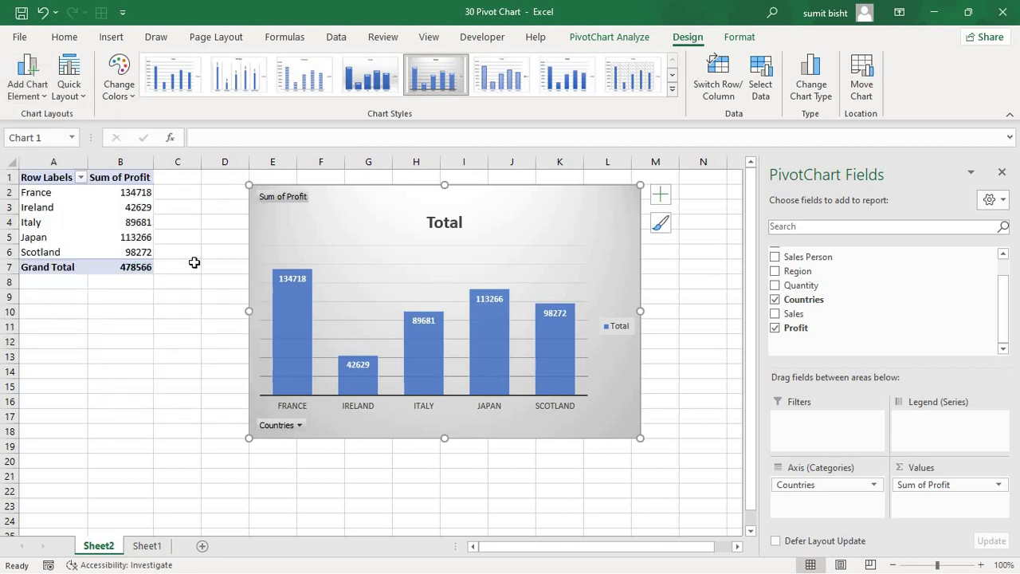
{"action": "mouse_move", "coordinate": [419, 334]}
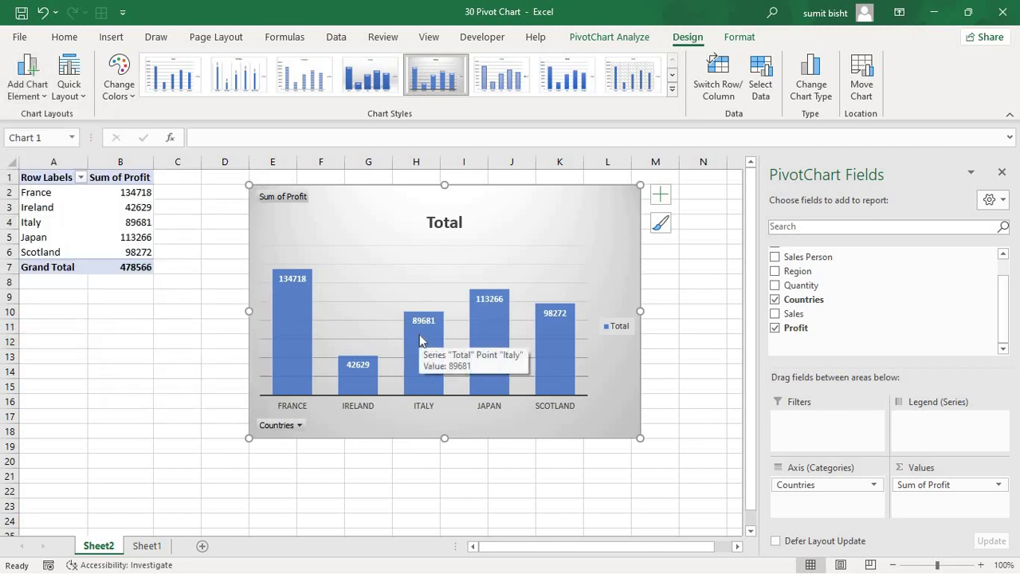
- Change the chart type to Pie and enlarge the chart to start at column D and reach about row 20
{"action": "left_click", "coordinate": [824, 94]}
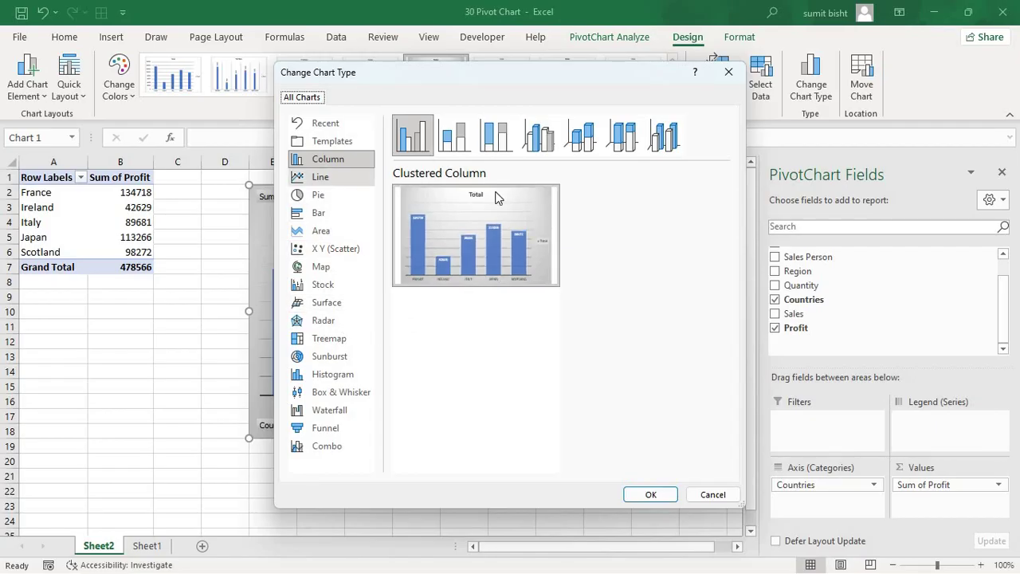
{"action": "left_click", "coordinate": [320, 214]}
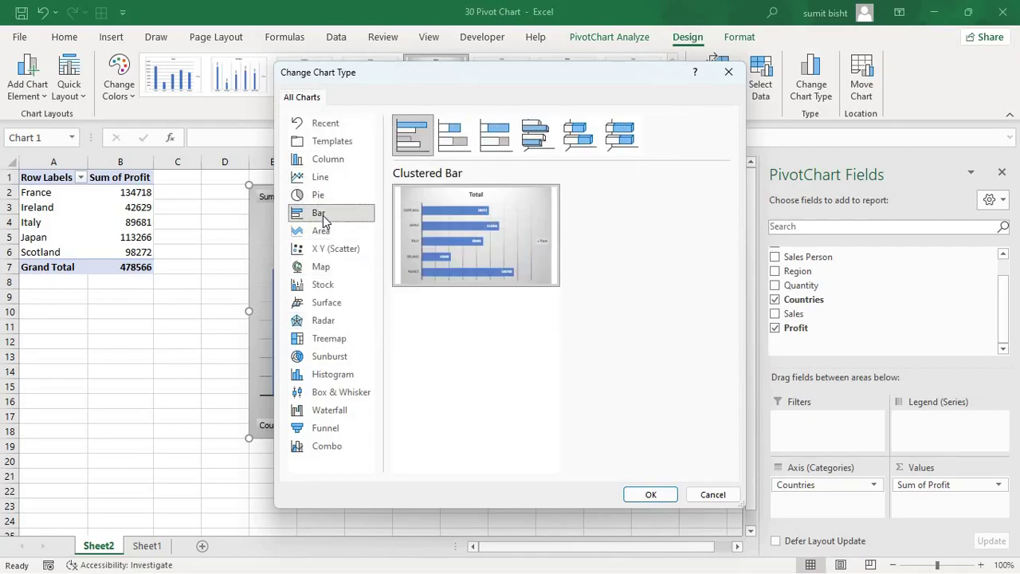
{"action": "left_click", "coordinate": [325, 196]}
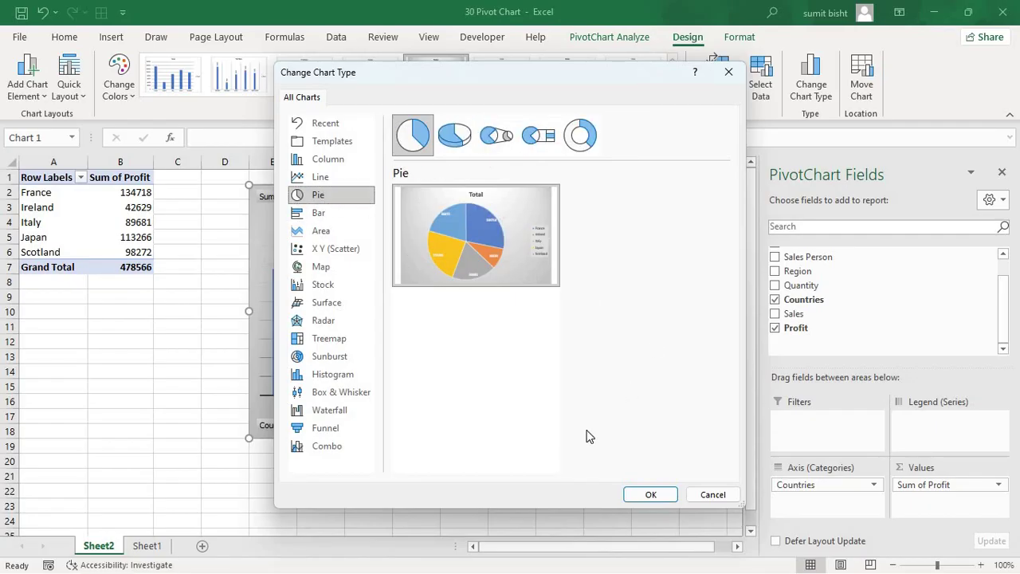
{"action": "left_click", "coordinate": [645, 495]}
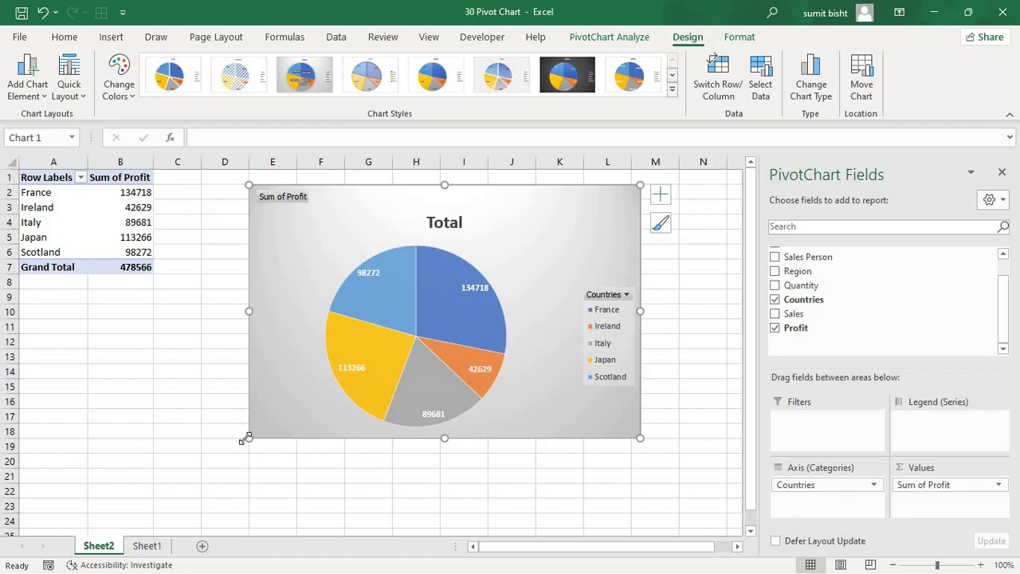
{"action": "left_click_drag", "start_coordinate": [248, 439], "coordinate": [206, 470]}
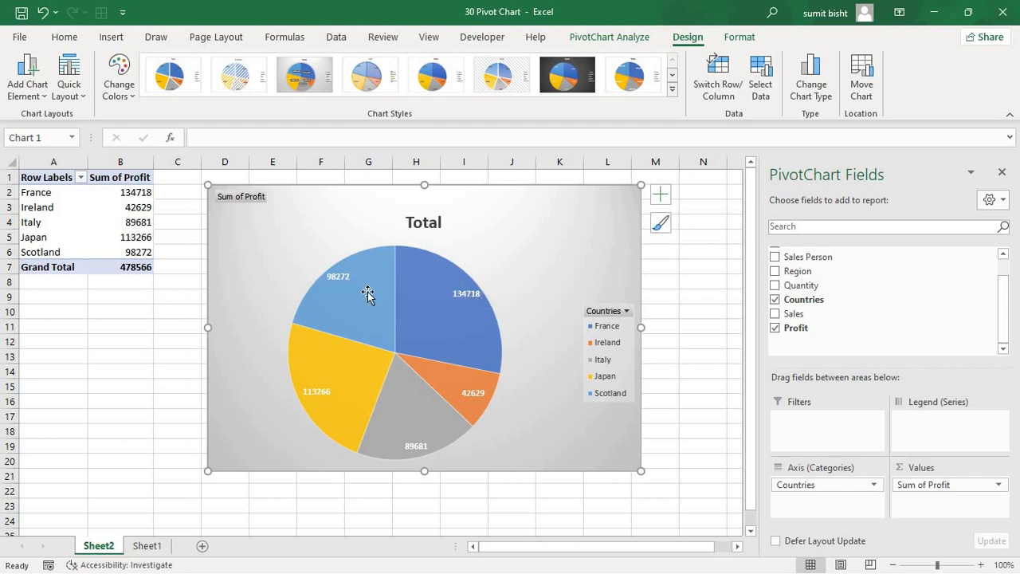
- Change the pie chart's data labels to show percentages instead of values
{"action": "left_click", "coordinate": [337, 275]}
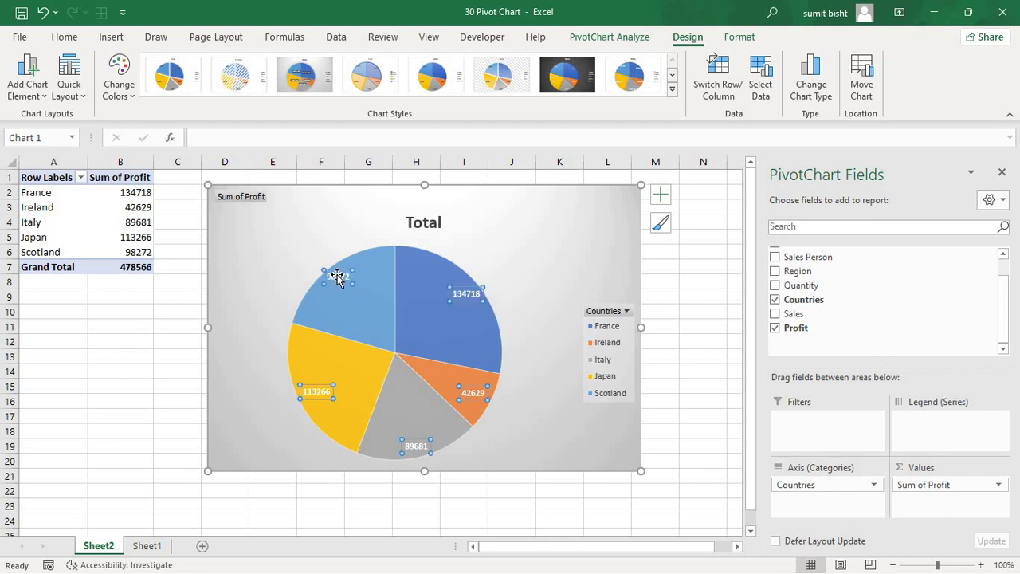
{"action": "right_click", "coordinate": [337, 276]}
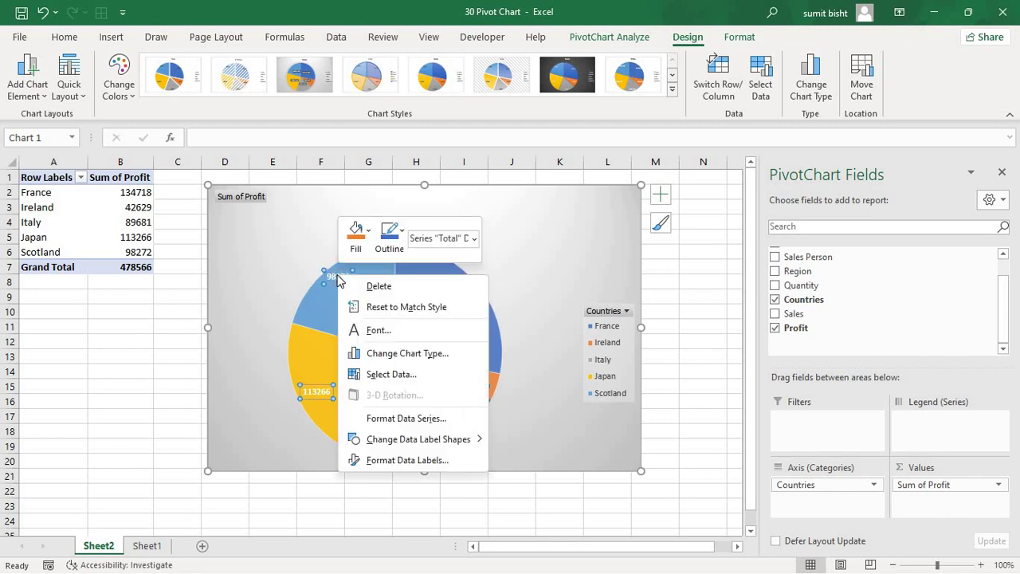
{"action": "left_click", "coordinate": [442, 462]}
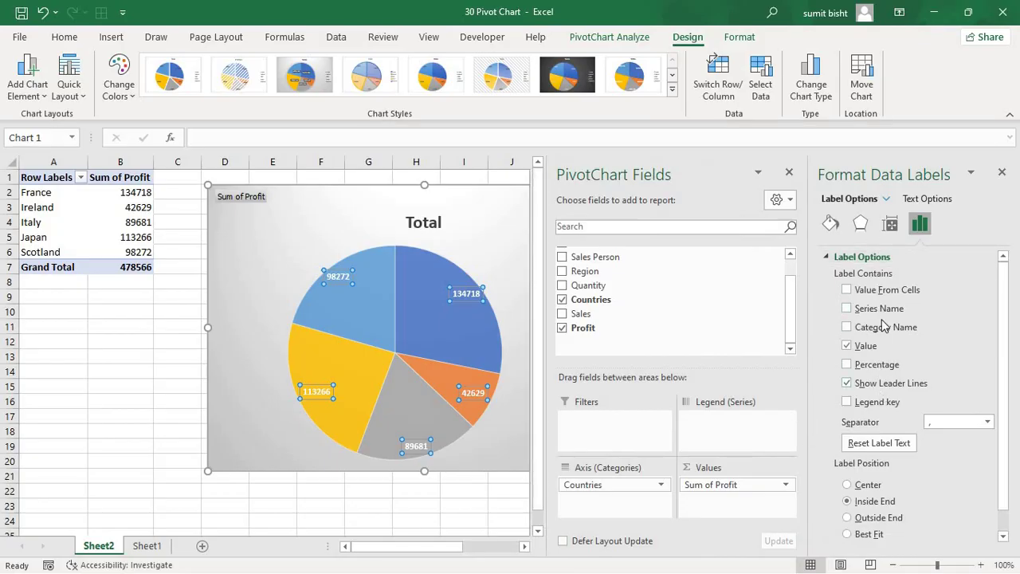
{"action": "left_click", "coordinate": [849, 346]}
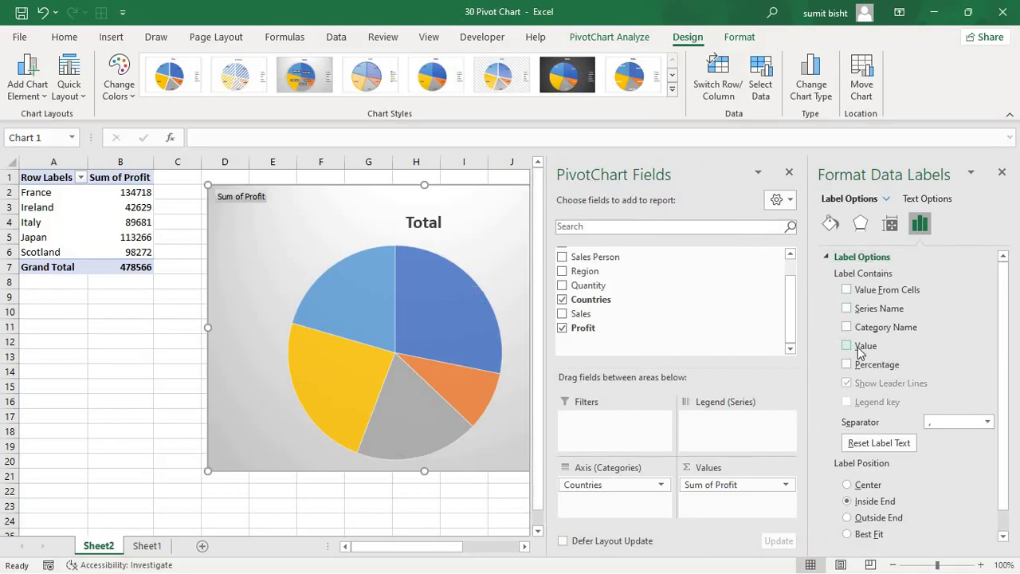
{"action": "left_click", "coordinate": [846, 364]}
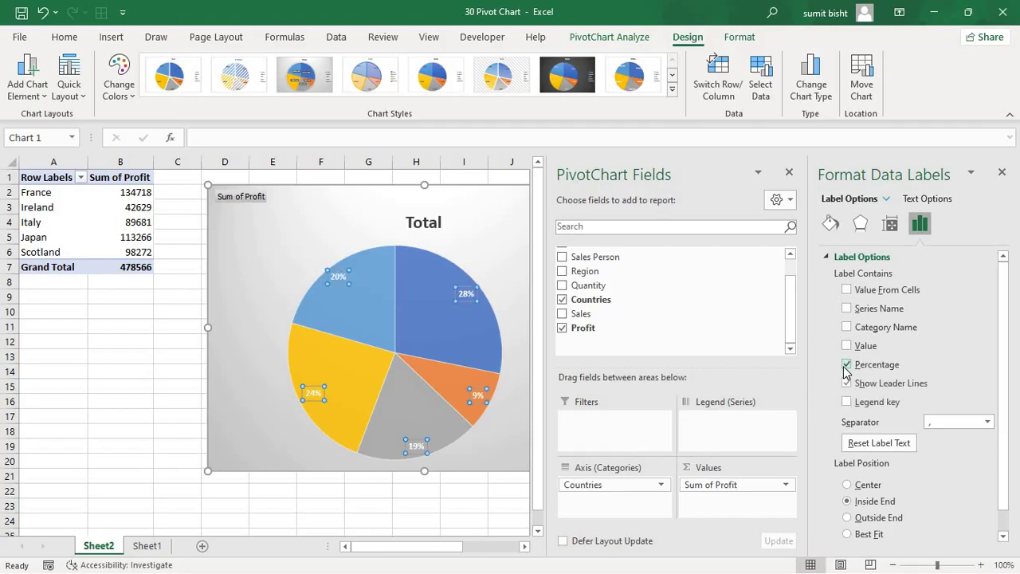
{"action": "left_click", "coordinate": [1002, 172]}
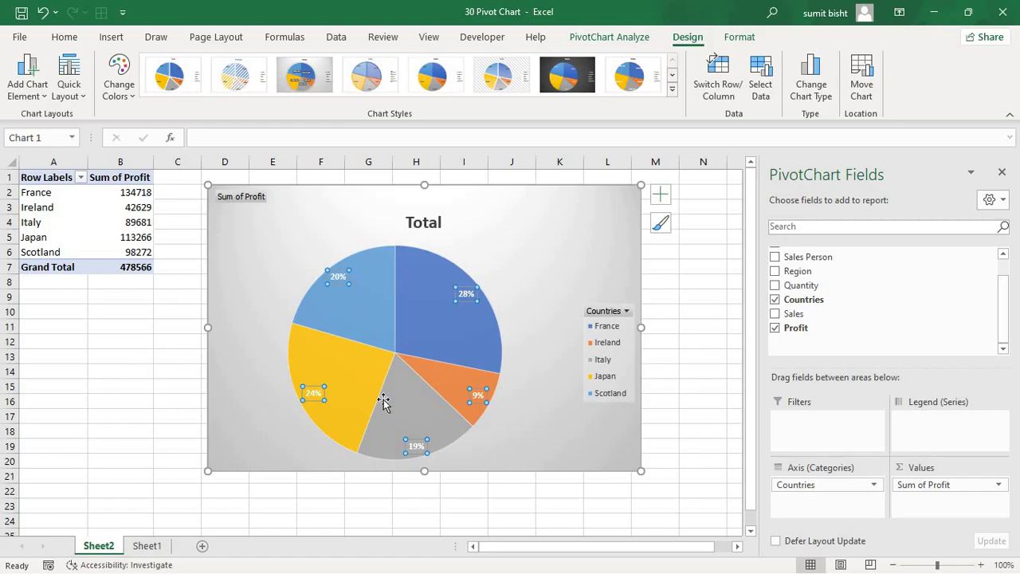
- Change the PivotChart type to Clustered Column and add the Sales field to its values alongside Sum of Profit
{"action": "mouse_move", "coordinate": [385, 411]}
{"action": "left_click", "coordinate": [804, 98]}
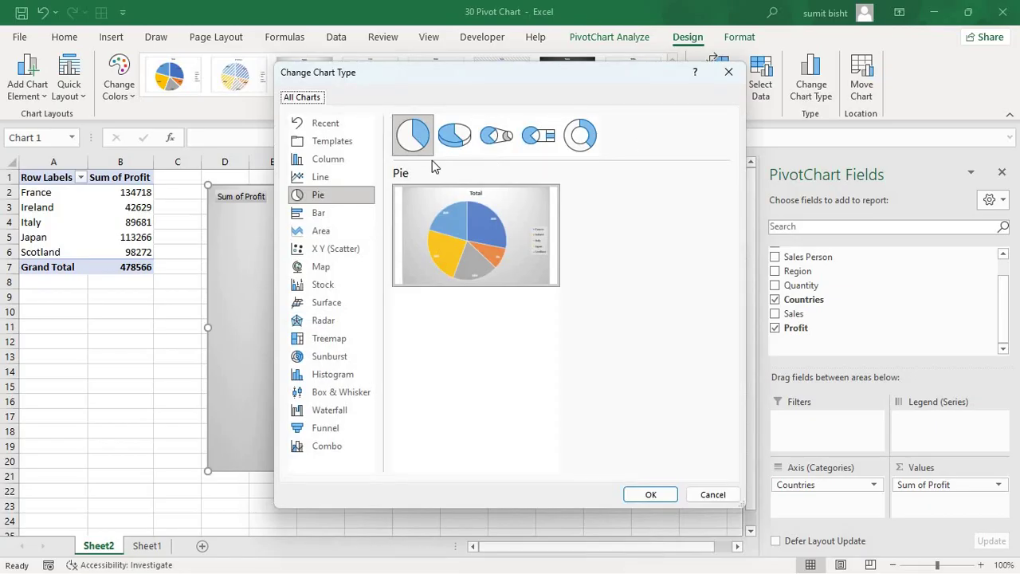
{"action": "left_click", "coordinate": [344, 161]}
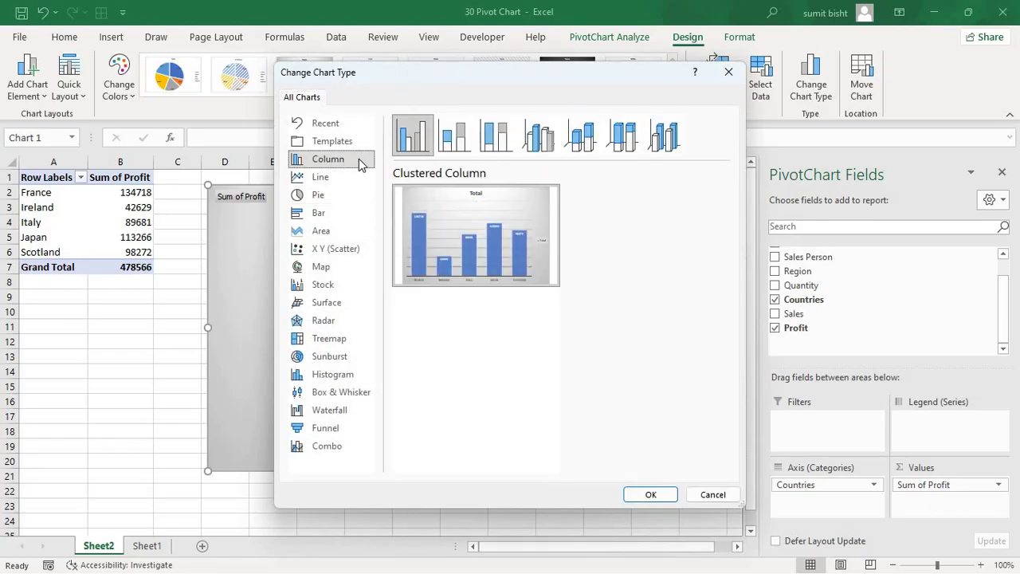
{"action": "mouse_move", "coordinate": [447, 231]}
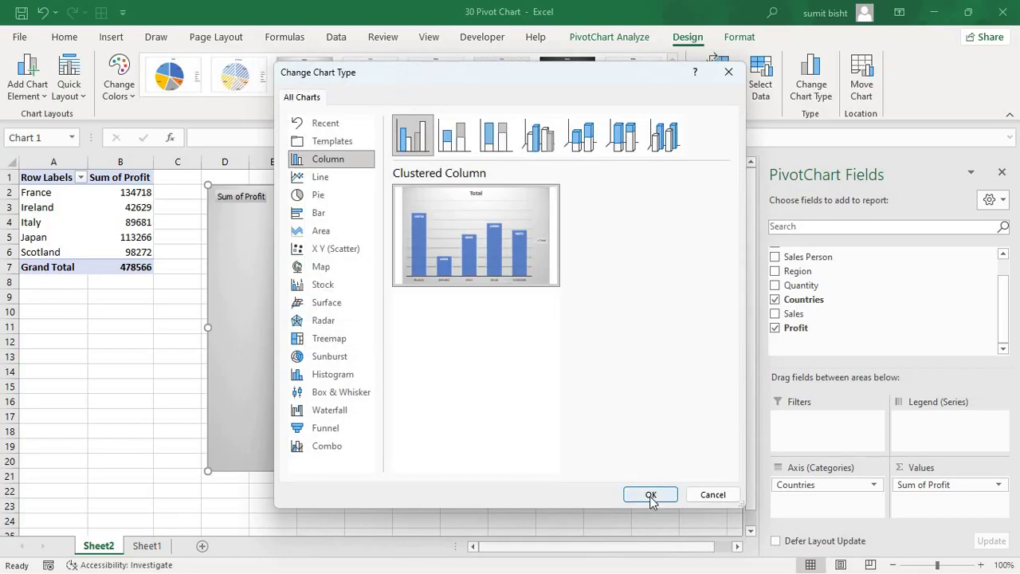
{"action": "left_click", "coordinate": [651, 495]}
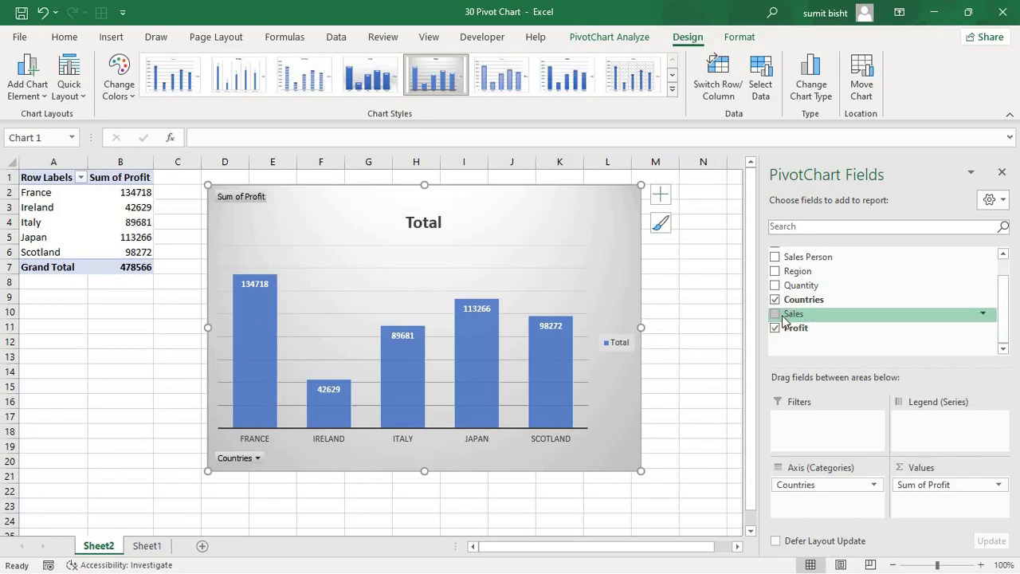
{"action": "left_click_drag", "start_coordinate": [786, 318], "coordinate": [926, 509]}
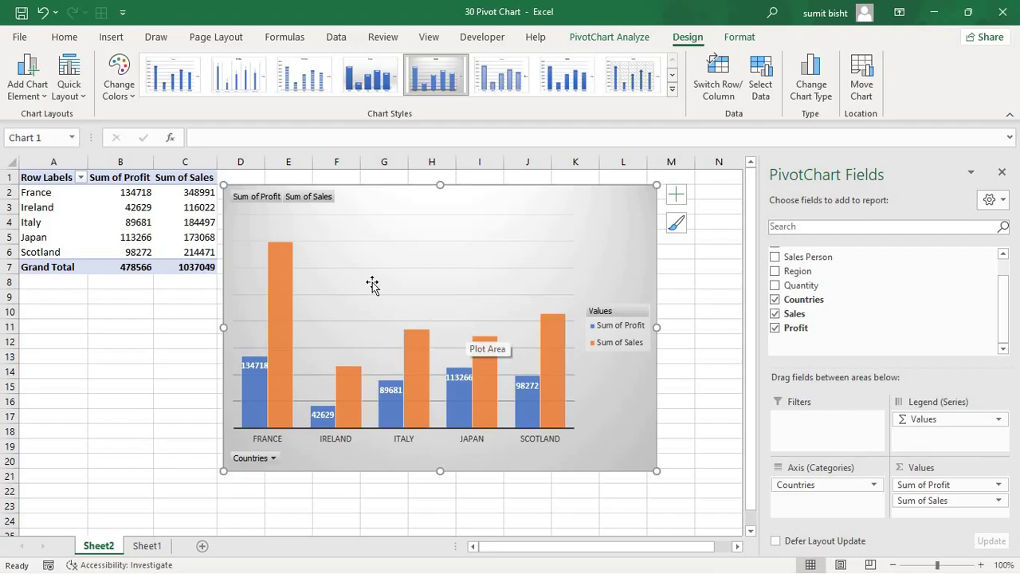
- Show the source records behind France's Sum of Profit on a new sheet and select the whole table A1:H16
{"action": "mouse_move", "coordinate": [127, 194]}
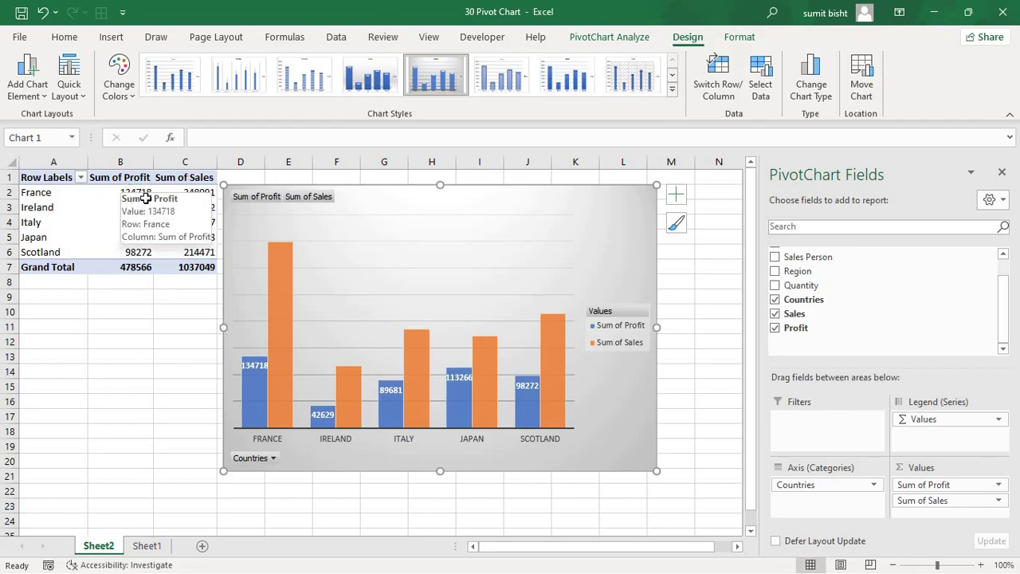
{"action": "double_click", "coordinate": [120, 191]}
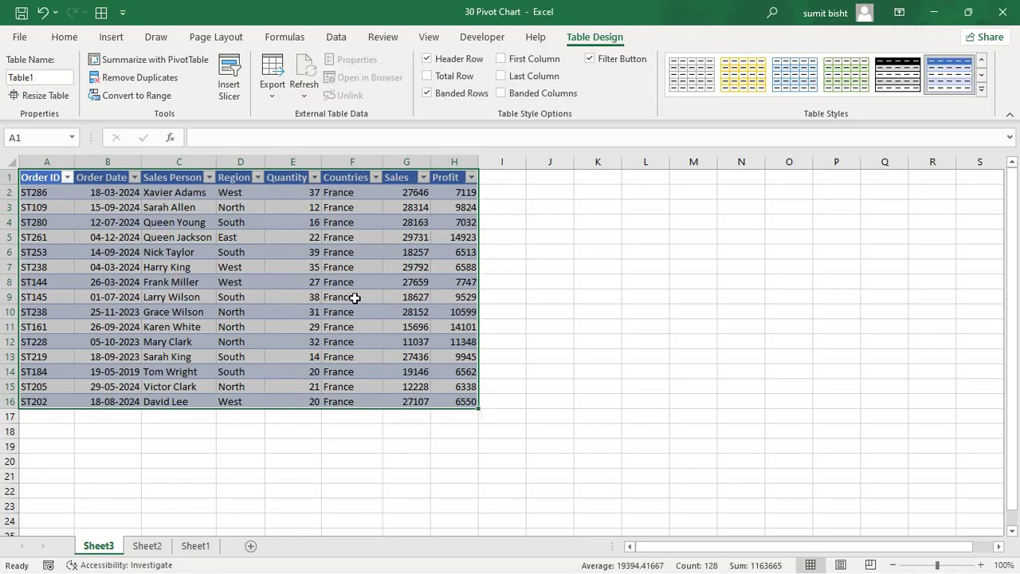
{"action": "left_click", "coordinate": [96, 202]}
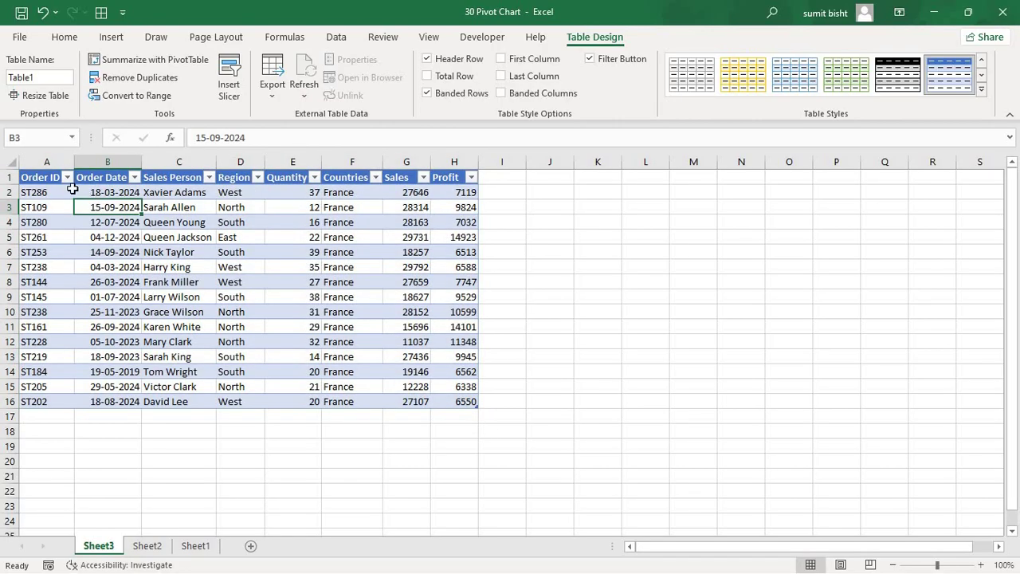
{"action": "left_click", "coordinate": [54, 178]}
{"action": "left_click_drag", "start_coordinate": [126, 209], "coordinate": [459, 402]}
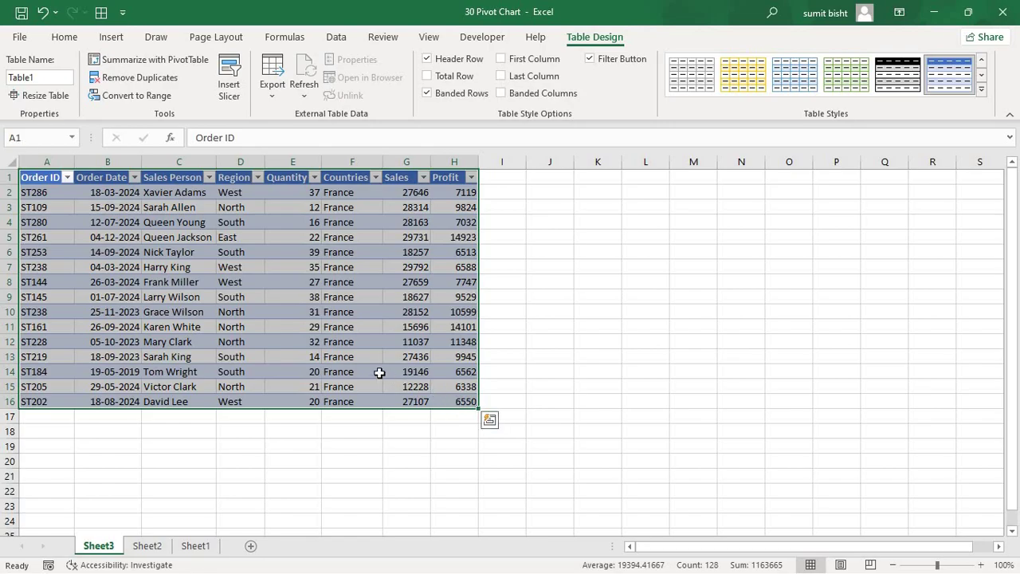
- Insert a 2-D clustered column chart from the France records, placed at about columns J to Q, and return to Sheet2
{"action": "left_click", "coordinate": [111, 37]}
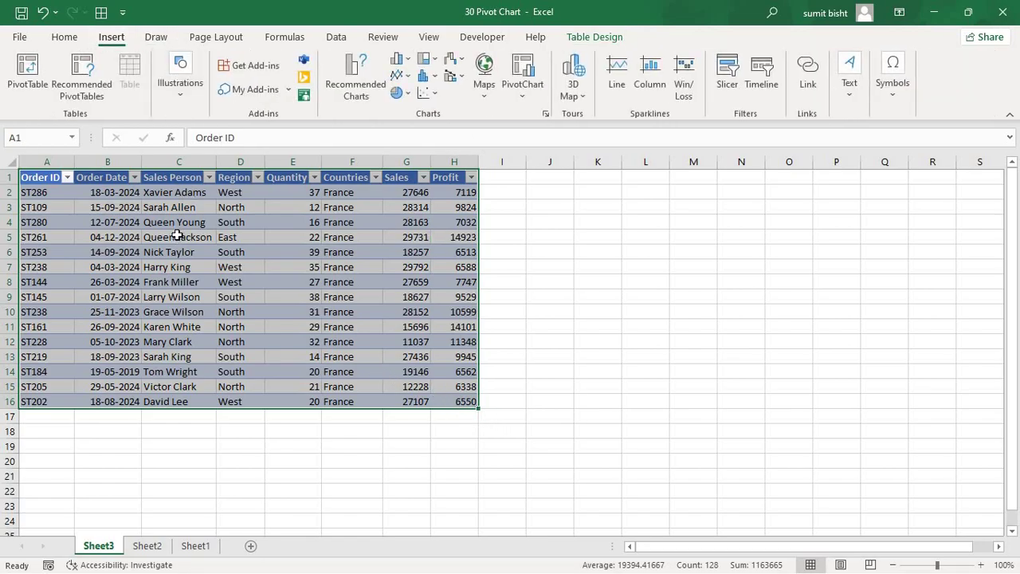
{"action": "left_click", "coordinate": [402, 62]}
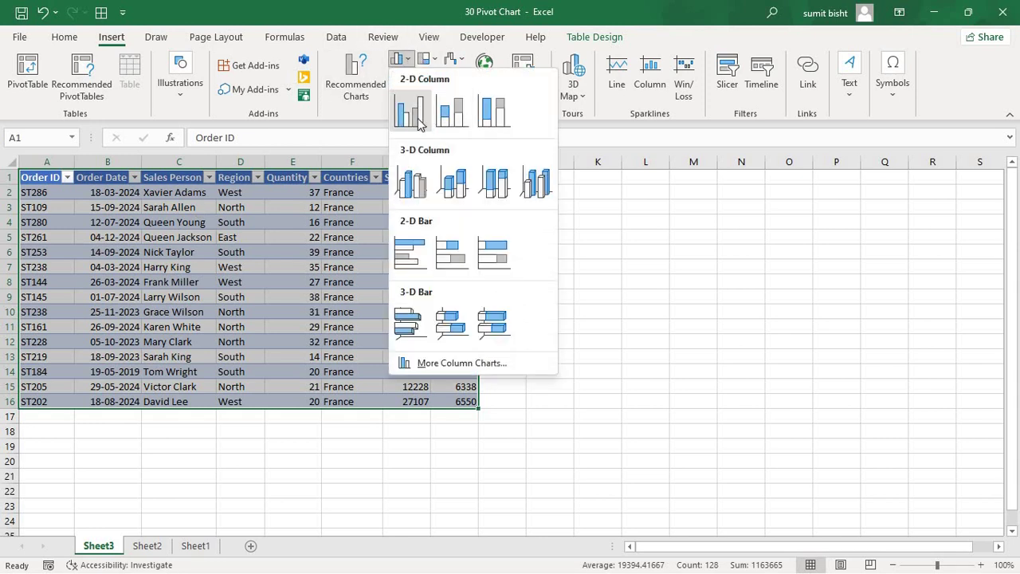
{"action": "left_click", "coordinate": [411, 110]}
{"action": "left_click_drag", "start_coordinate": [594, 249], "coordinate": [822, 202]}
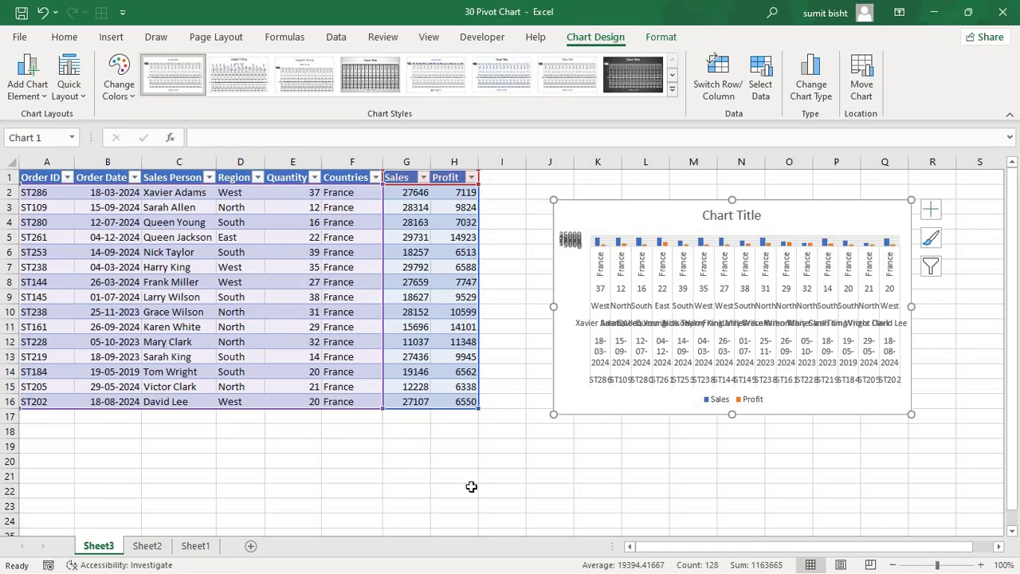
{"action": "left_click", "coordinate": [141, 548]}
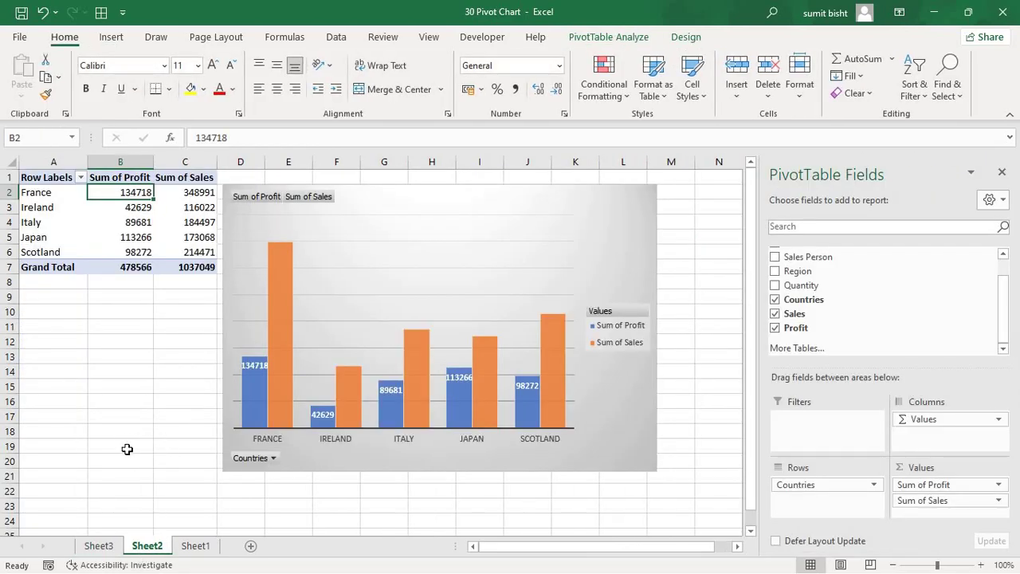